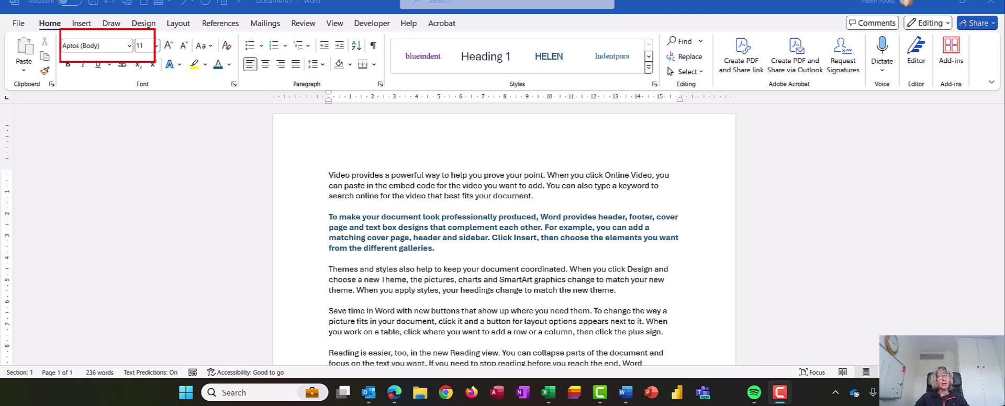
Clear all formatting from the bold blue second paragraph, leaving plain Times New Roman text
double_click(301, 228)
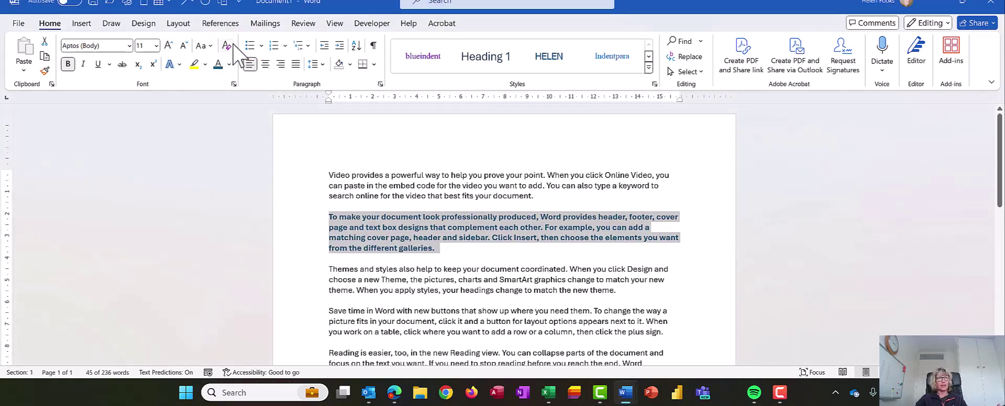
left_click(229, 46)
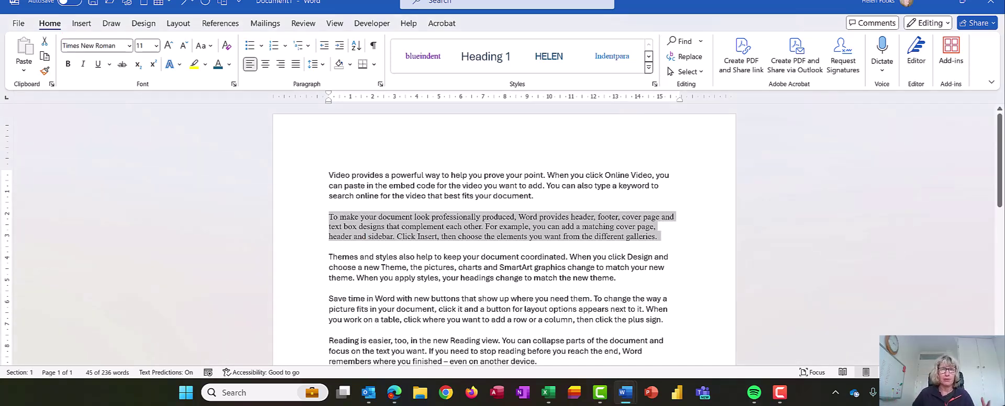
Deselect the paragraph and expand the Styles gallery to list Normal, Title, Heading 2 and others
left_click(450, 304)
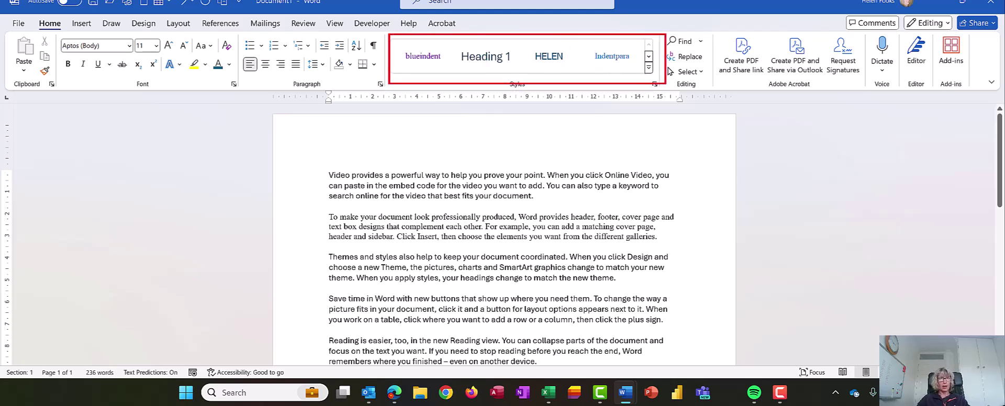
left_click(649, 67)
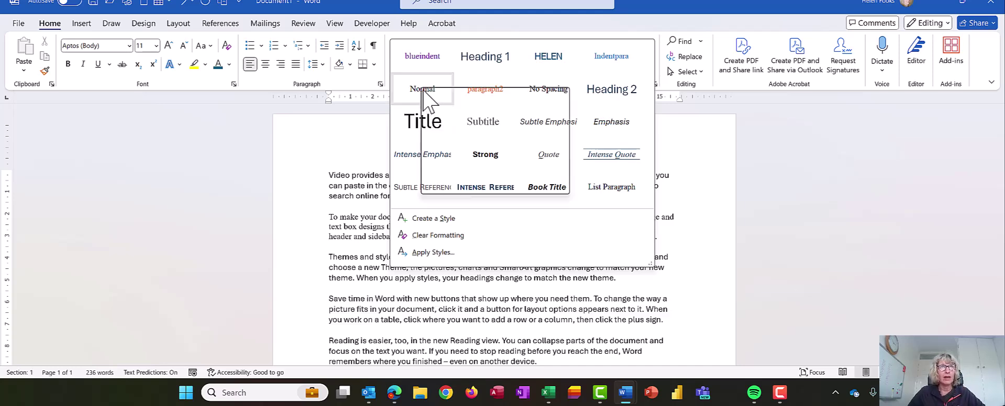
Modify the Normal style so its font is Aptos (Body) instead of Times New Roman
right_click(424, 92)
left_click(442, 111)
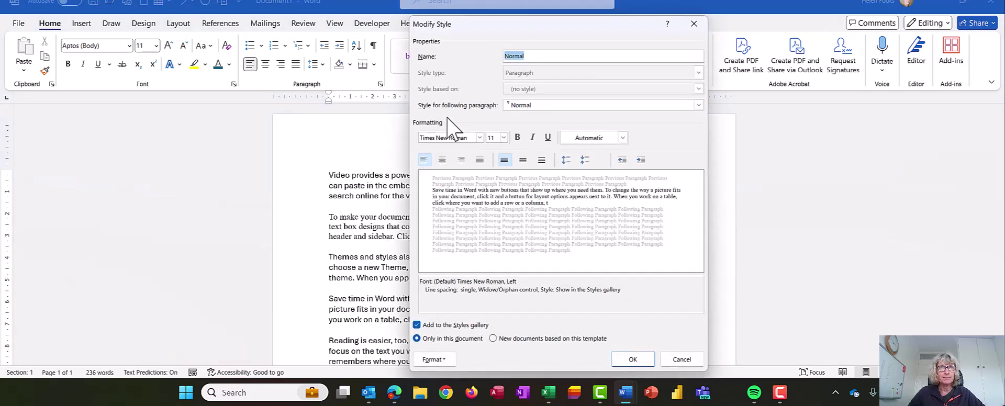
left_click(480, 138)
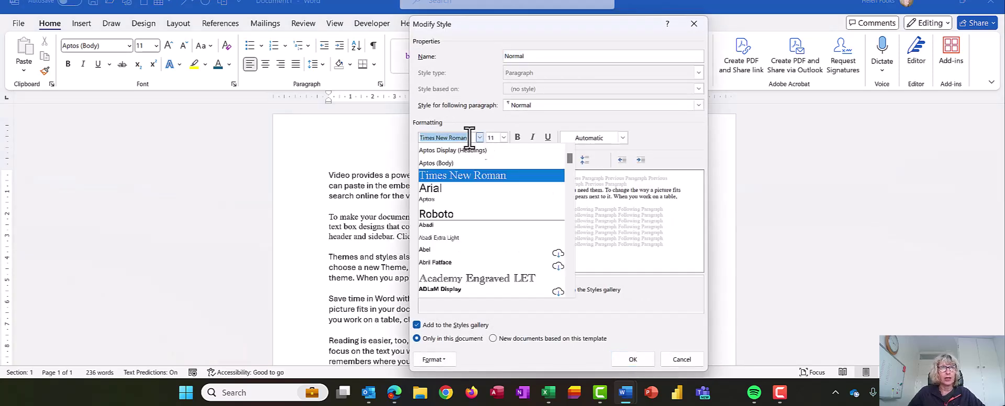
left_click(439, 164)
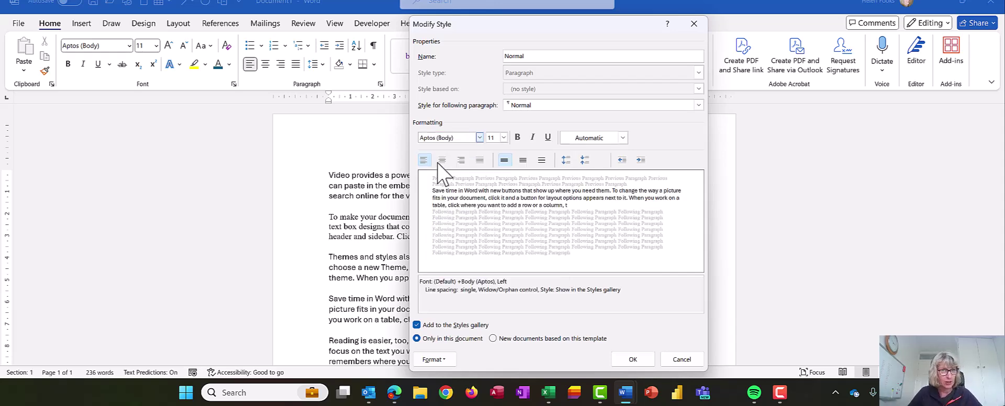
left_click(626, 360)
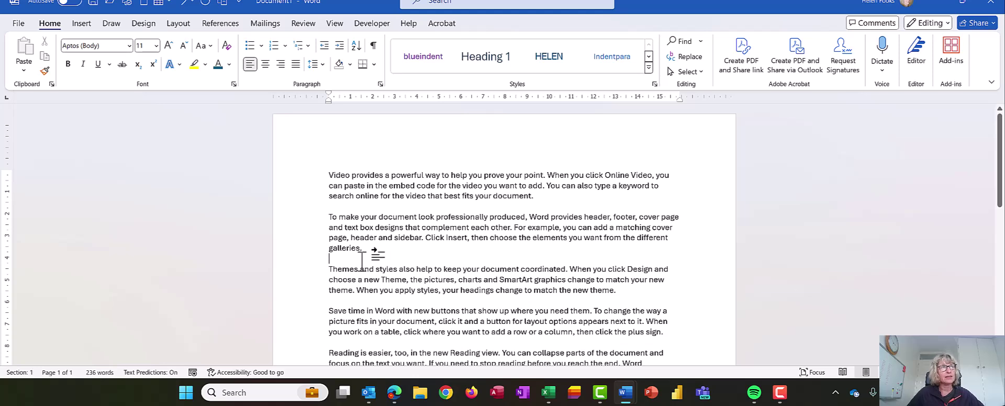
Undo to restore the bold blue paragraph, then clear its formatting again so it shows plain Aptos
double_click(306, 238)
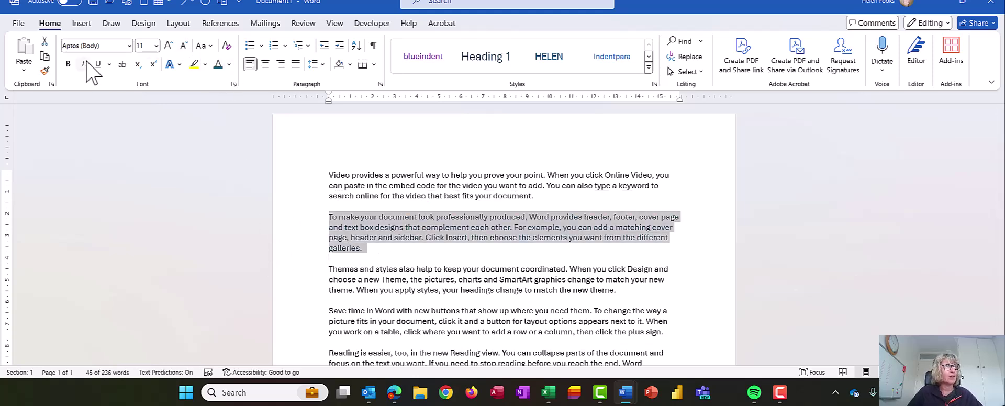
left_click(67, 64)
left_click(514, 332)
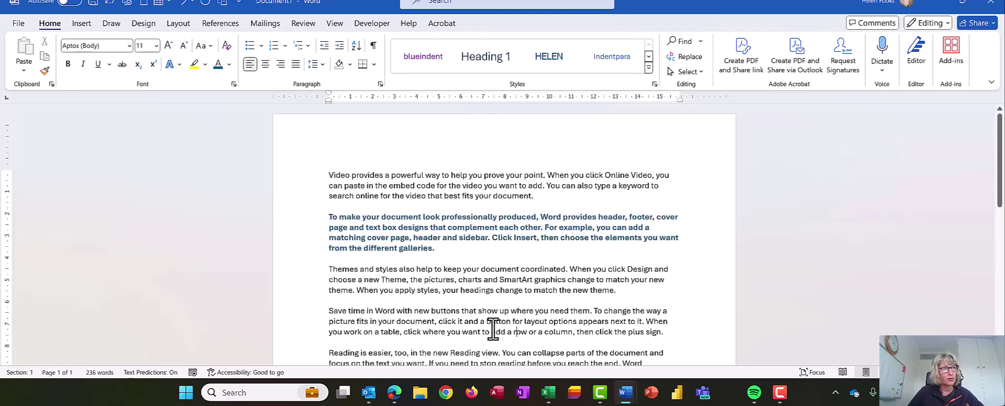
double_click(297, 229)
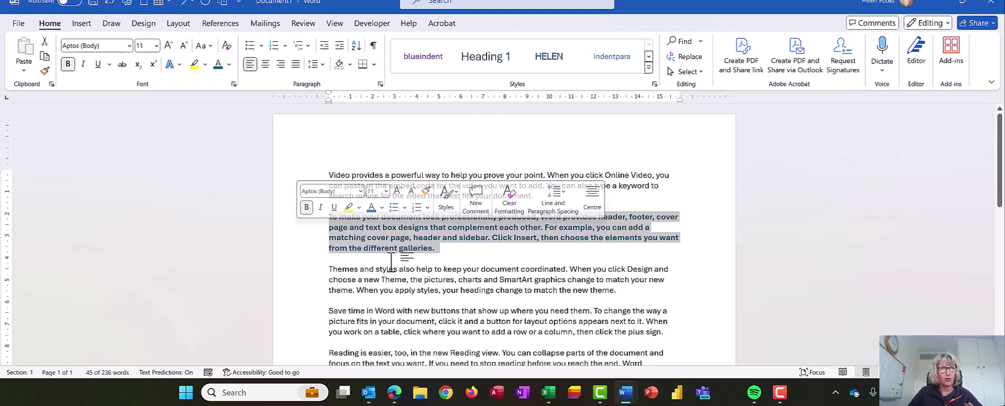
left_click(224, 44)
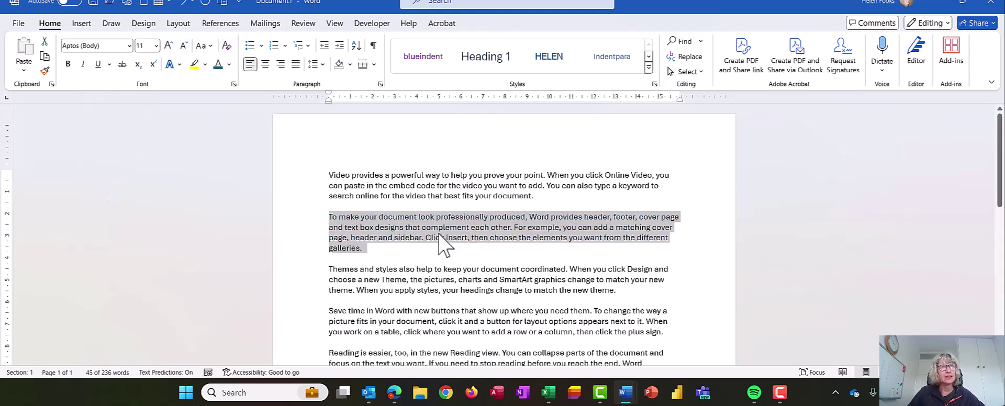
left_click(442, 257)
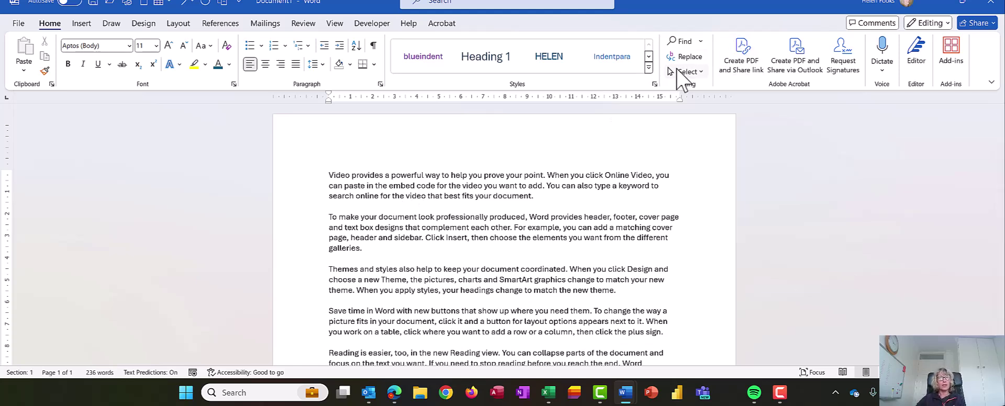
left_click(649, 67)
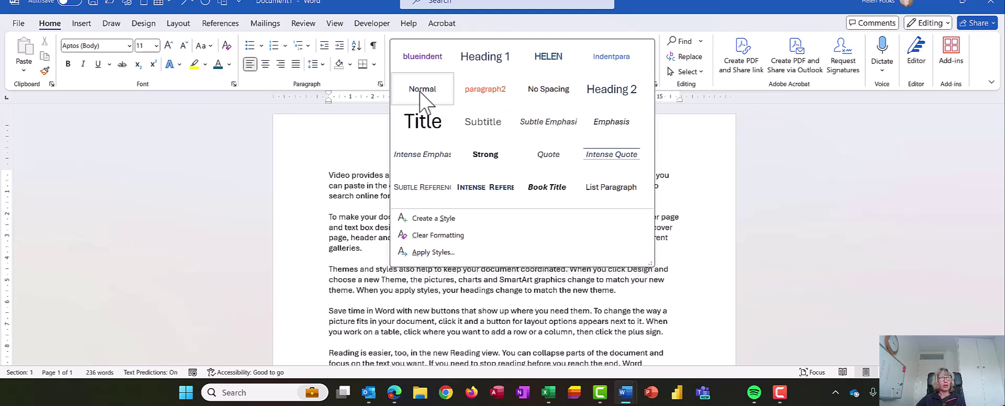
right_click(421, 93)
left_click(451, 115)
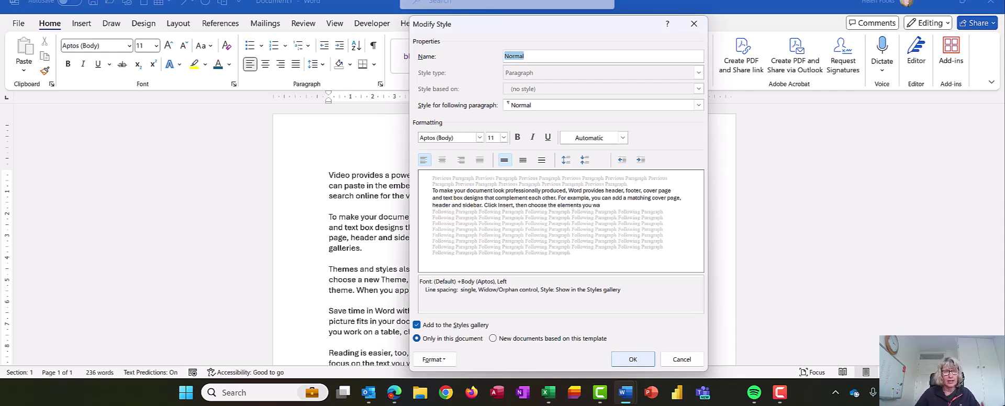
left_click(682, 360)
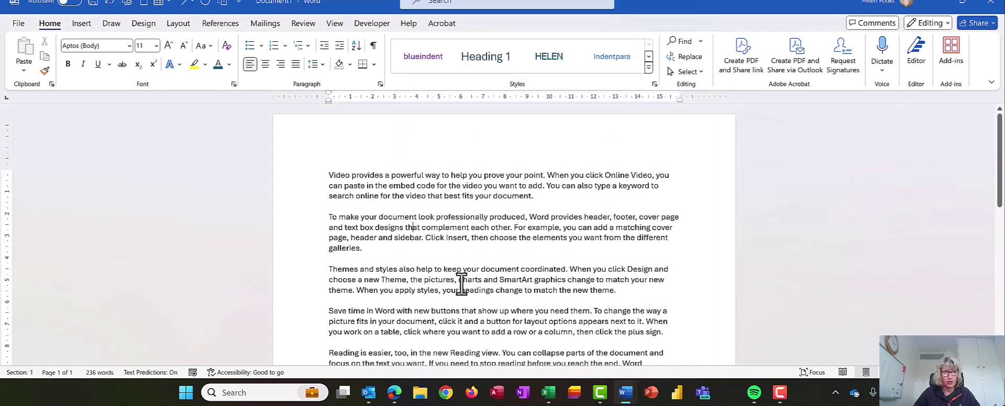